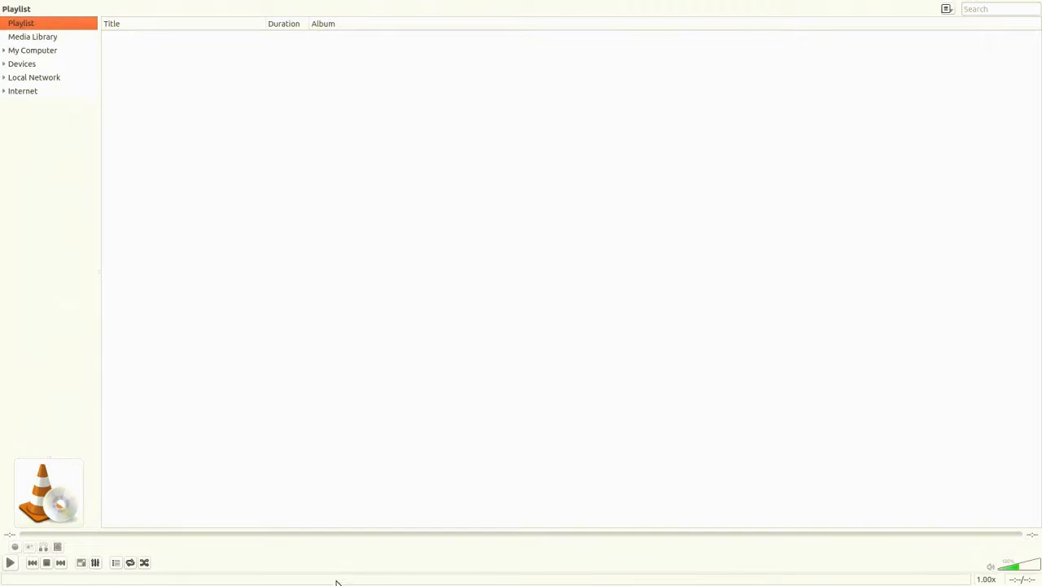
- Set the video output to X11 video output (XCB) in the preferences and save
right_click(333, 548)
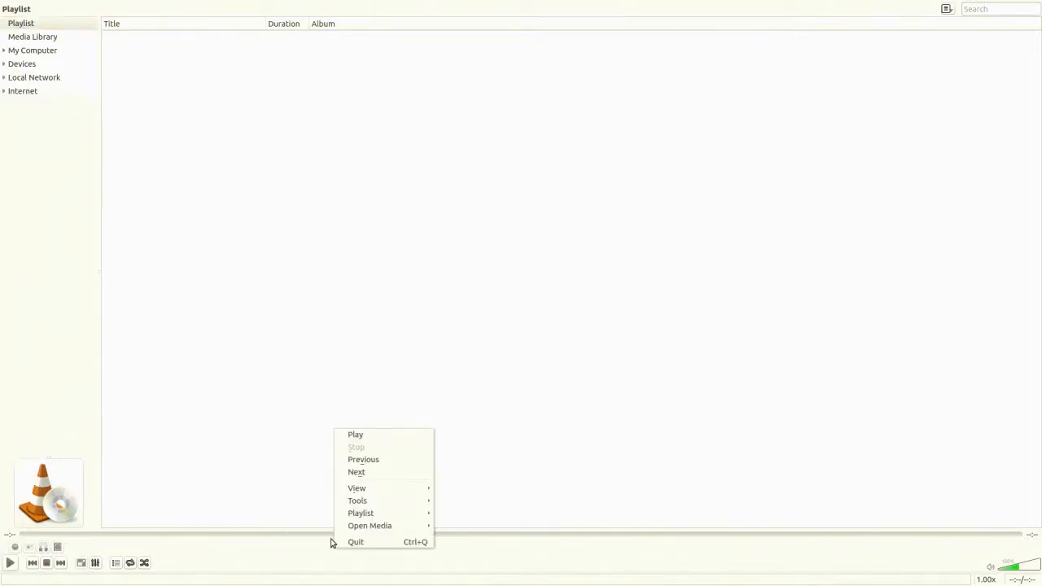
mouse_move(350, 505)
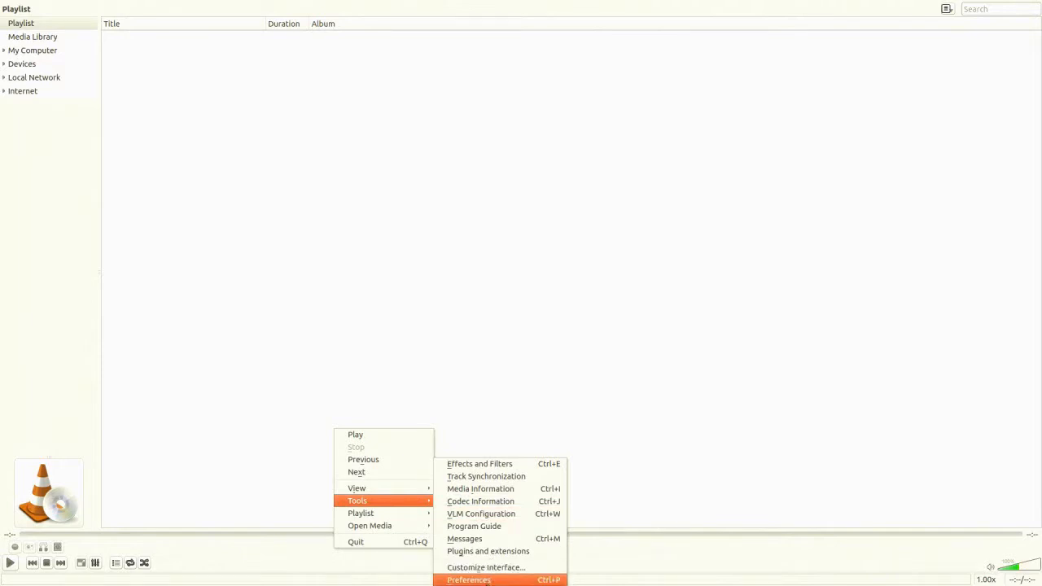
left_click(487, 580)
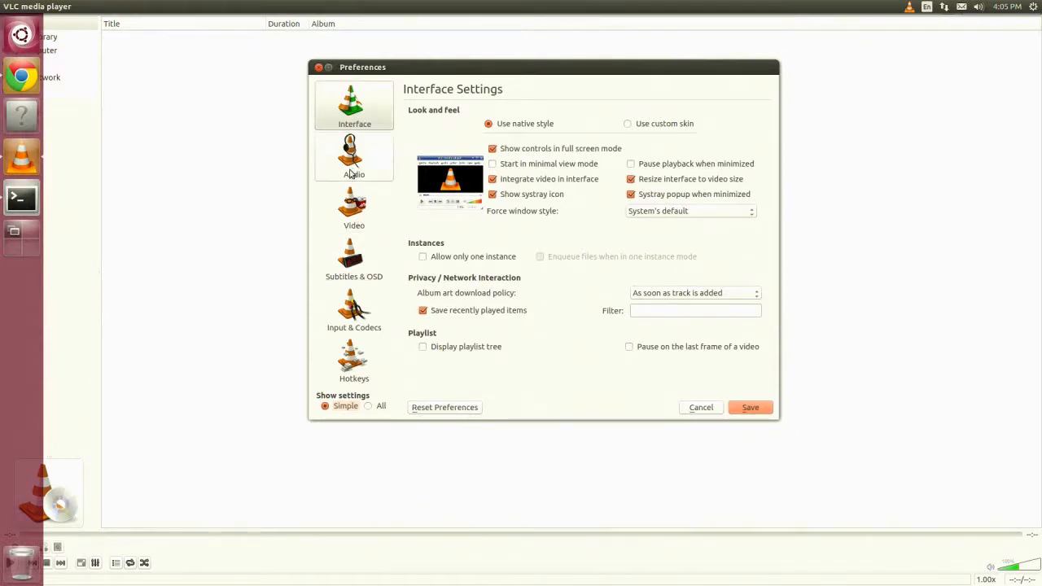
left_click(353, 218)
left_click(619, 196)
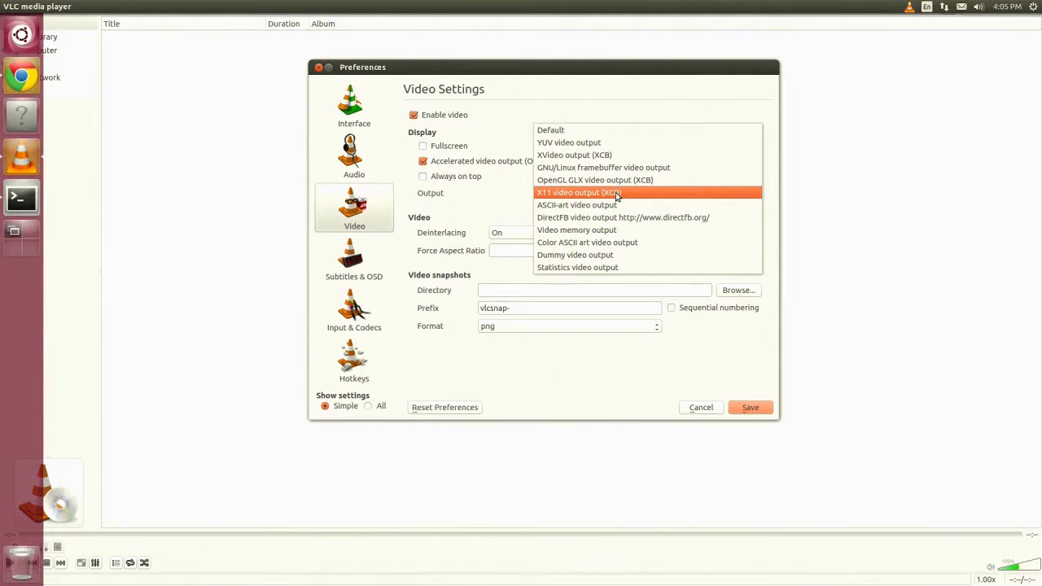
left_click(618, 194)
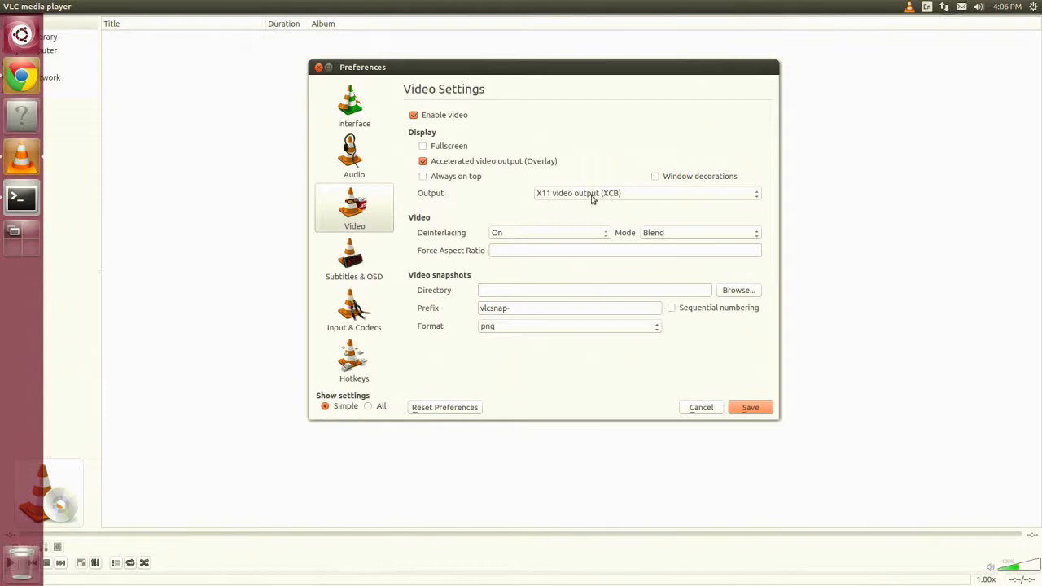
left_click(750, 408)
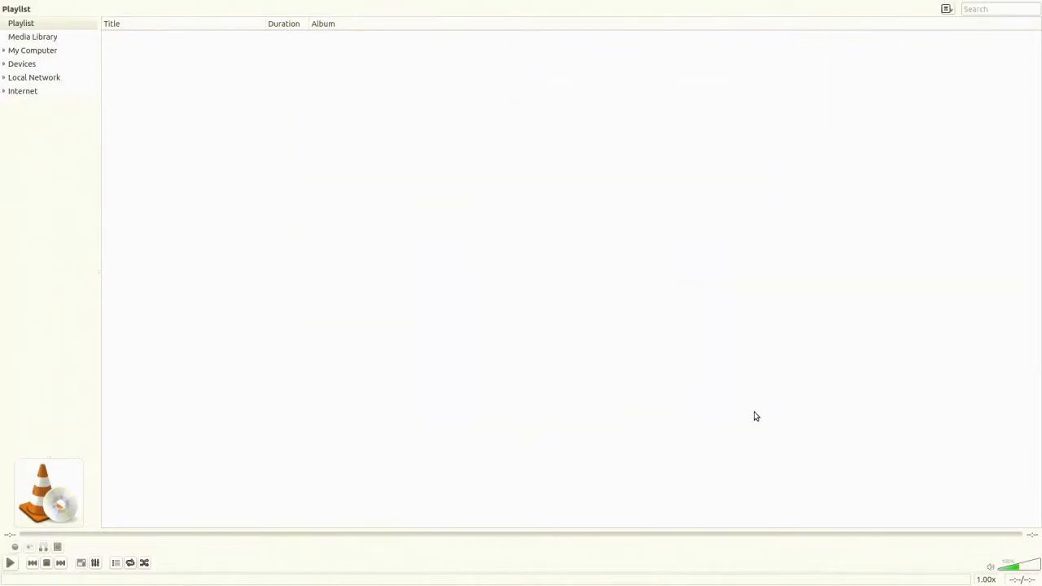
- Play Back To The Future Part III (1990) from the Media Library's Movies folder and stop playback
left_click(25, 36)
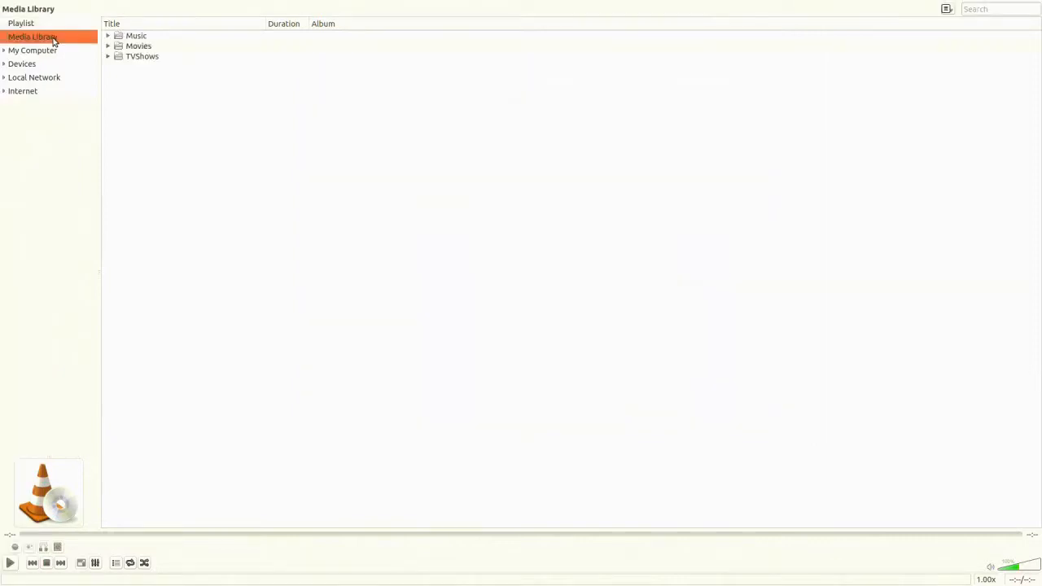
left_click(108, 49)
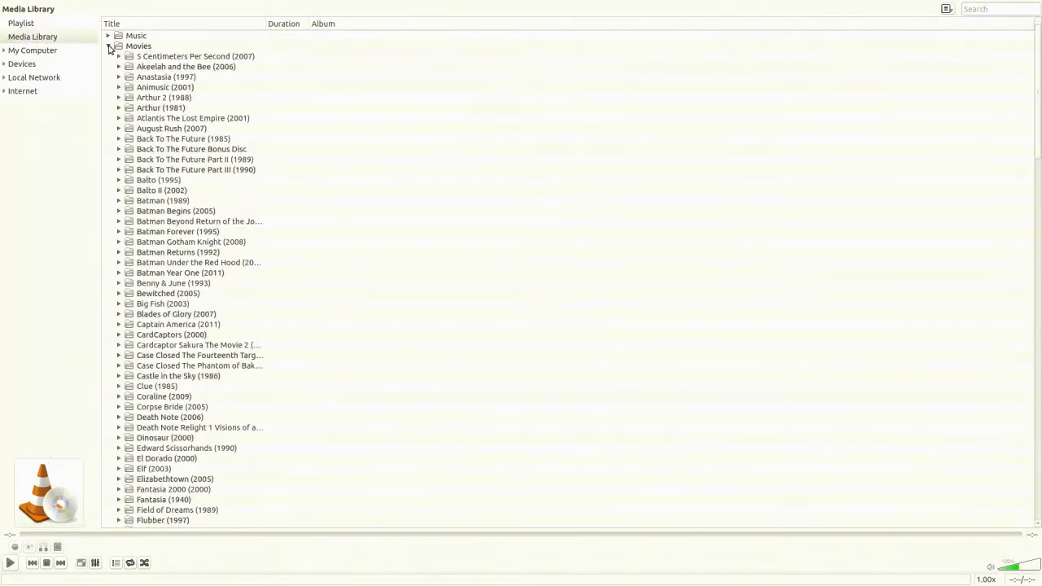
left_click(153, 181)
right_click(155, 172)
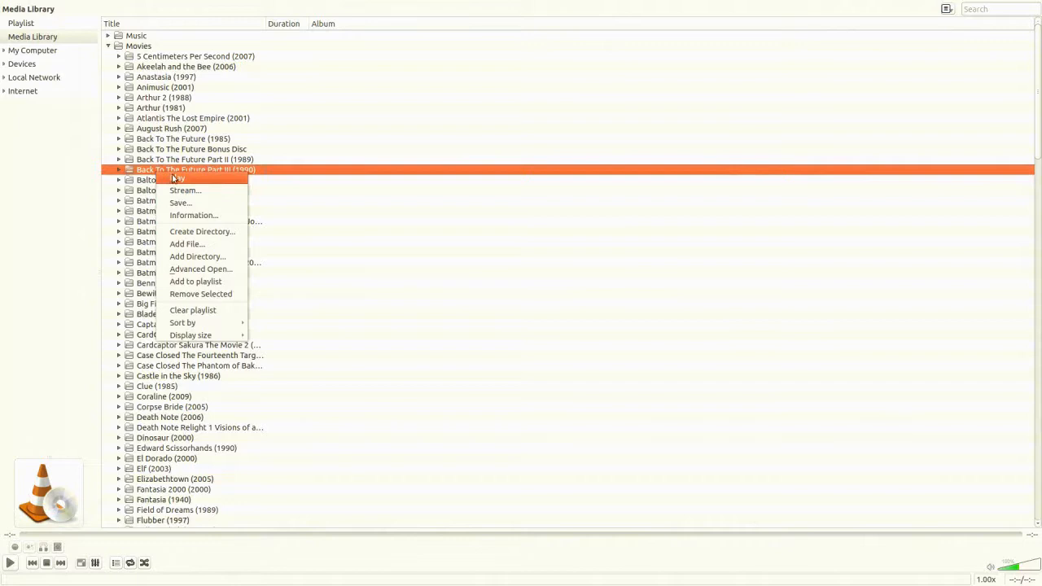
left_click(184, 178)
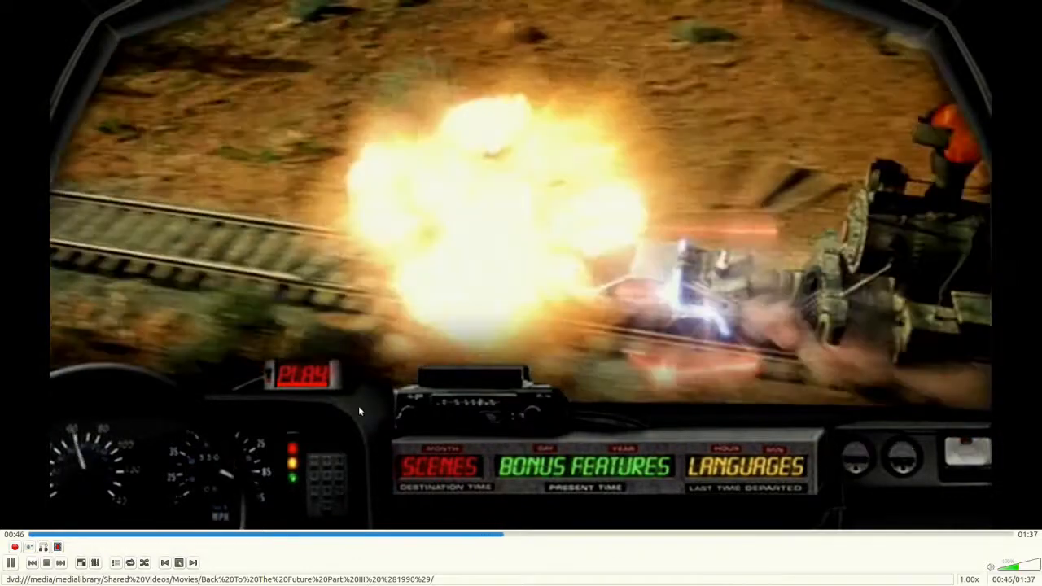
left_click(47, 562)
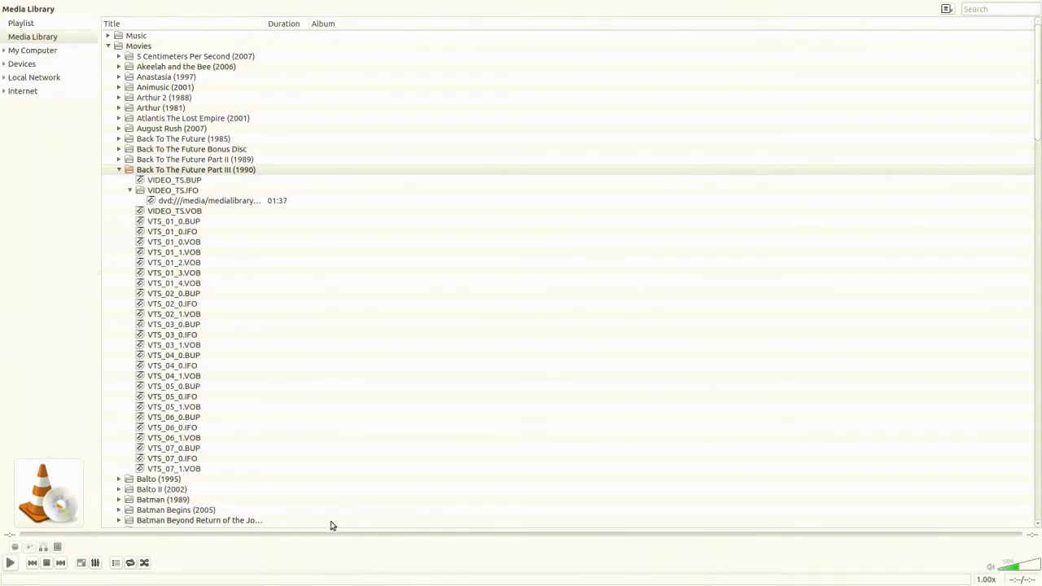
- Show all preferences, make sure the Web extra interface module is enabled under Main interfaces, and save
right_click(370, 559)
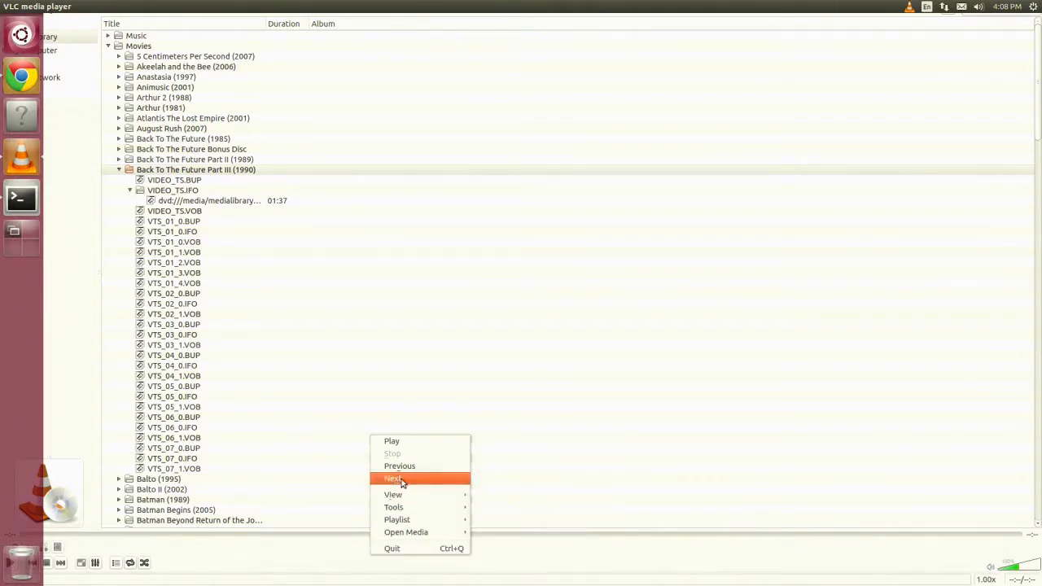
mouse_move(420, 505)
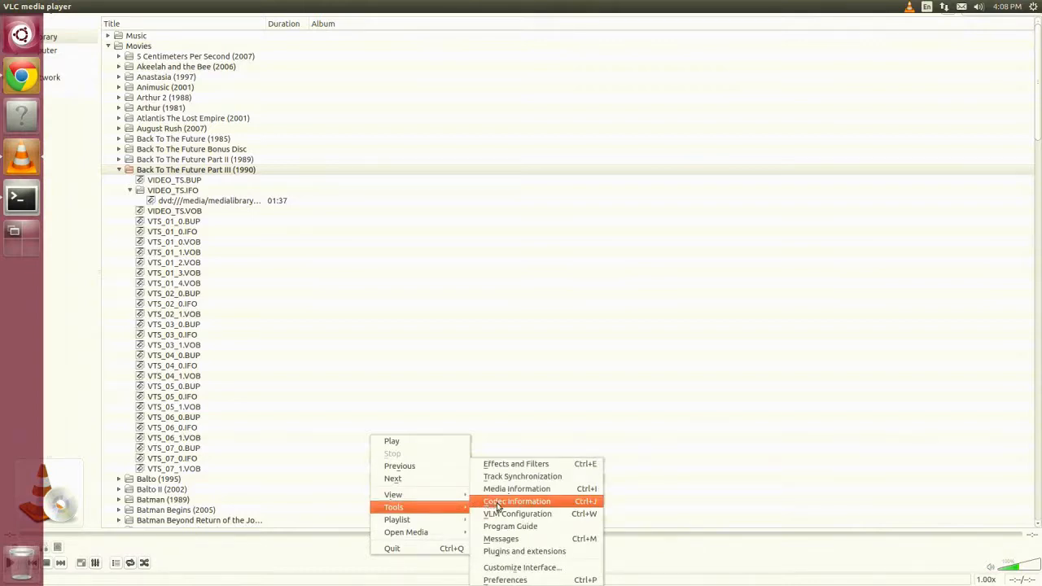
left_click(515, 581)
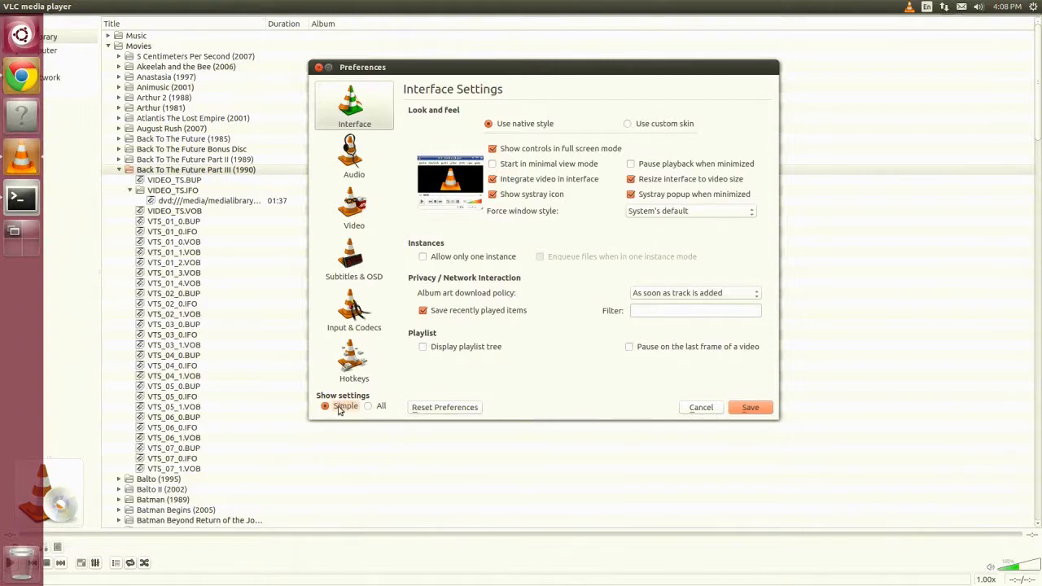
left_click(371, 406)
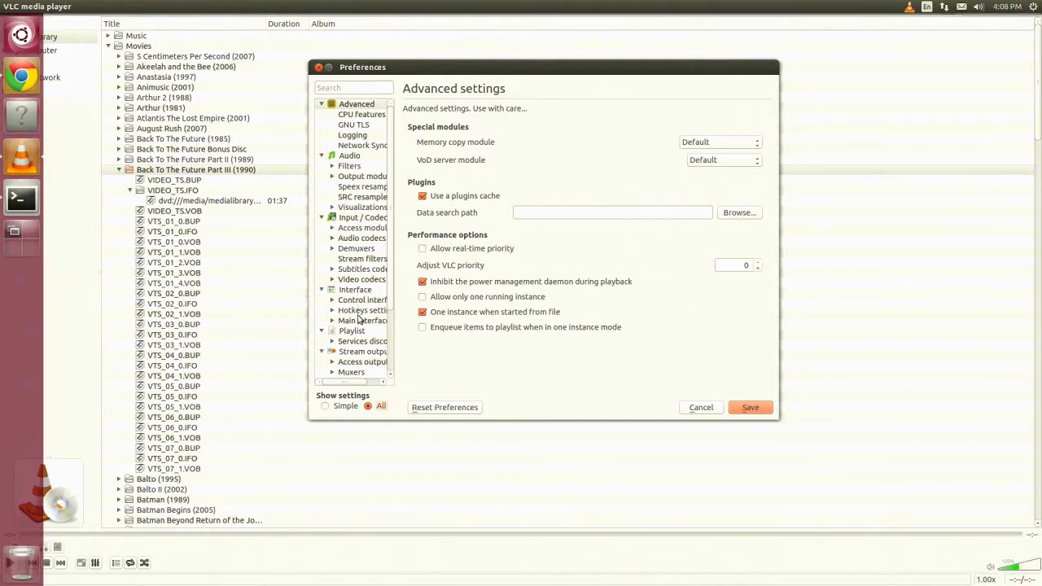
left_click(358, 322)
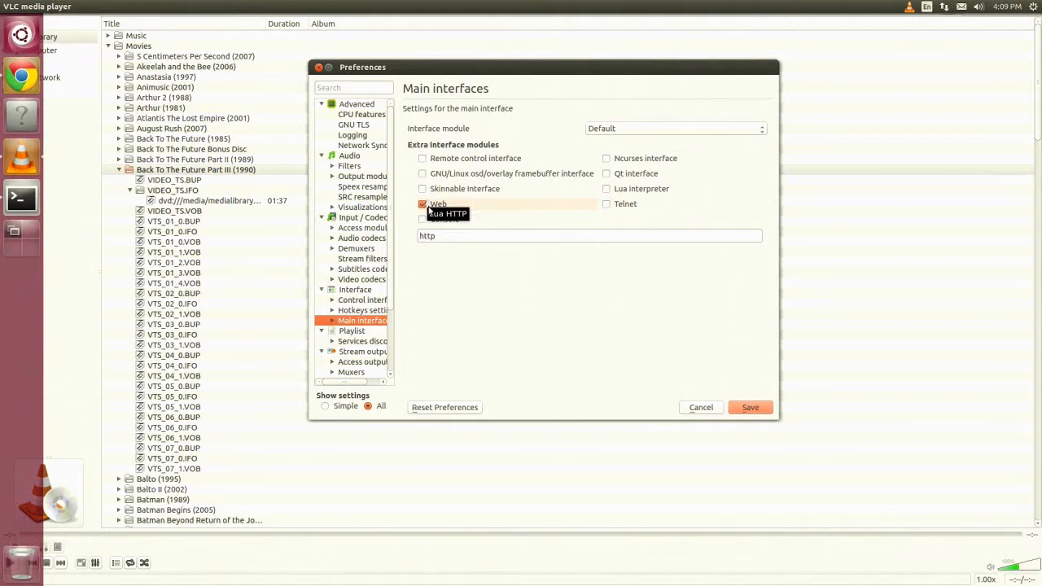
double_click(359, 321)
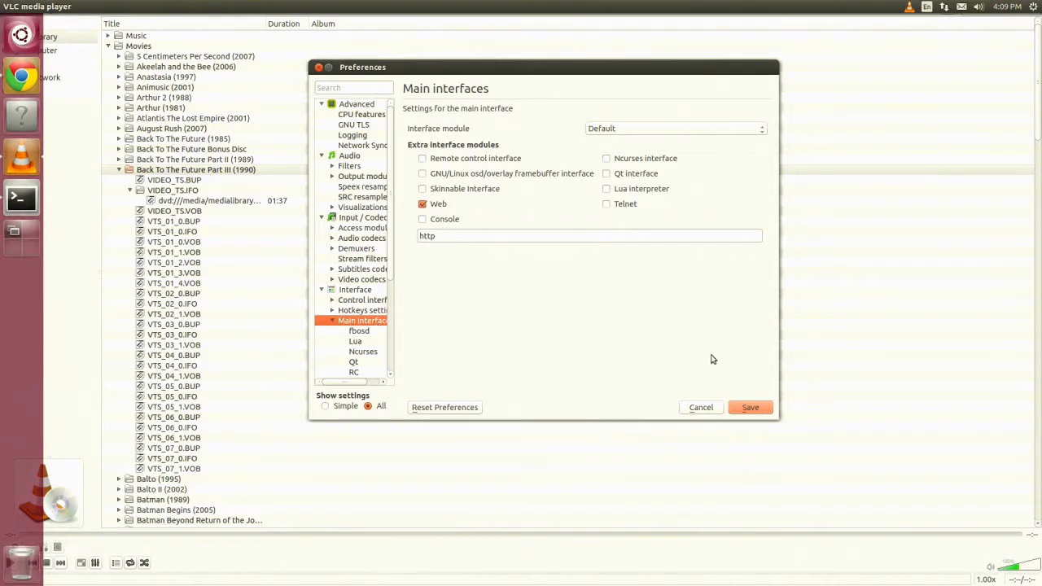
left_click(748, 406)
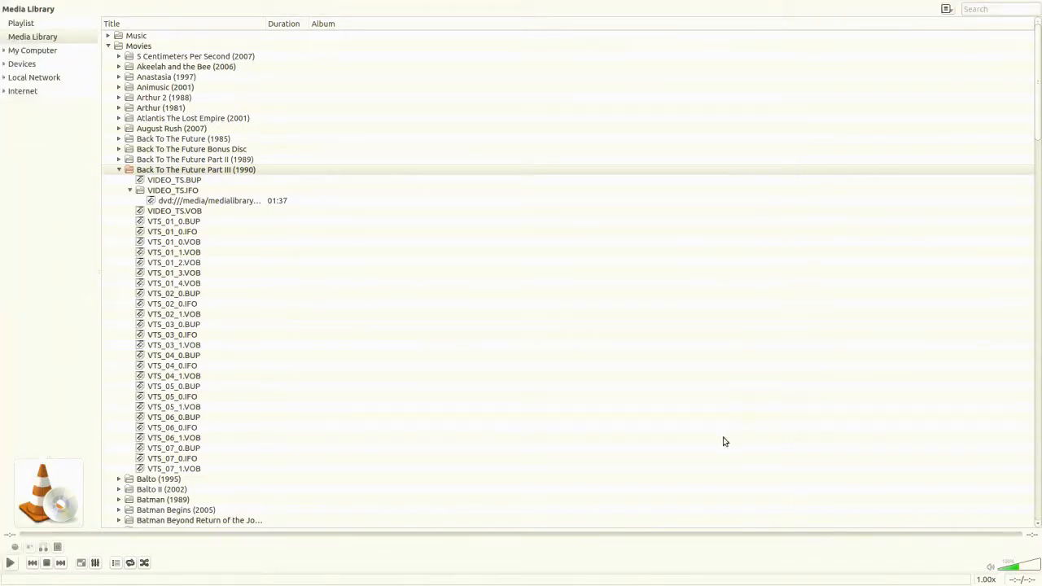
- Quit the player and open /usr/share/vlc/lua/http/.hosts in the terminal with sudo vi, entering the account password
right_click(640, 571)
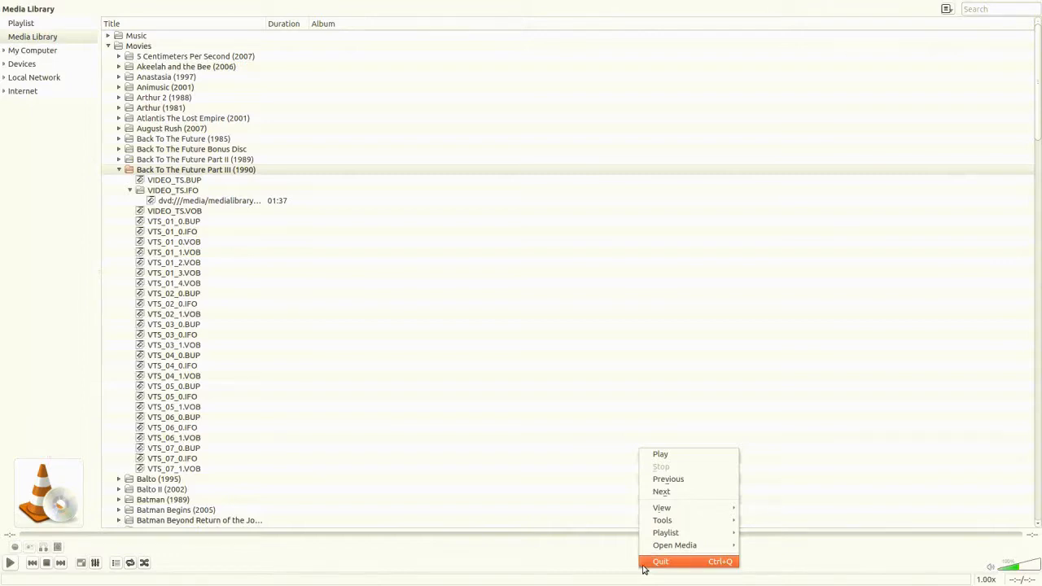
left_click(659, 562)
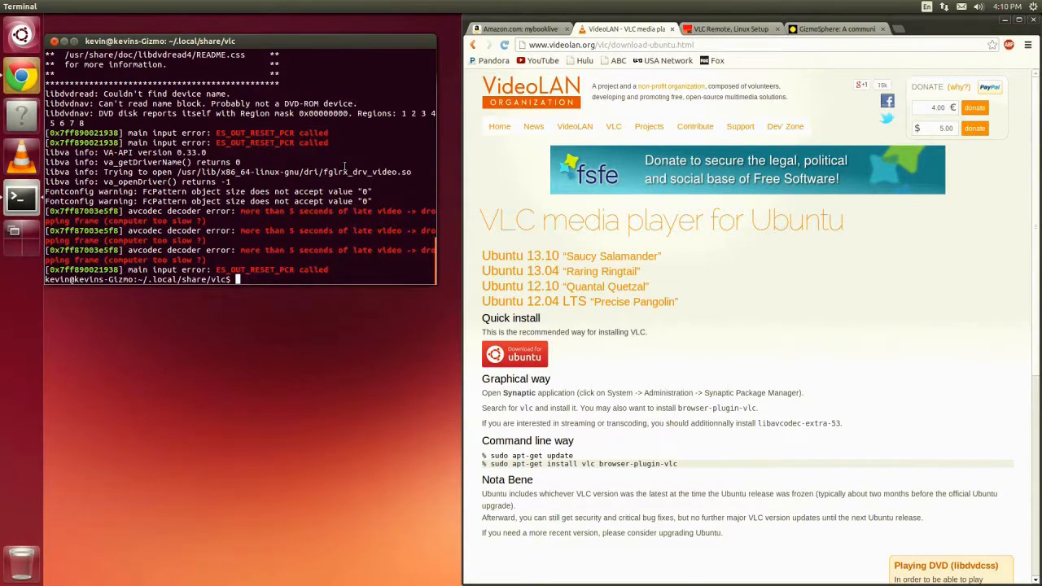
type("sudo ")
type("vl")
type(" /")
type("usr/")
type("share/vl")
type("c/lua/")
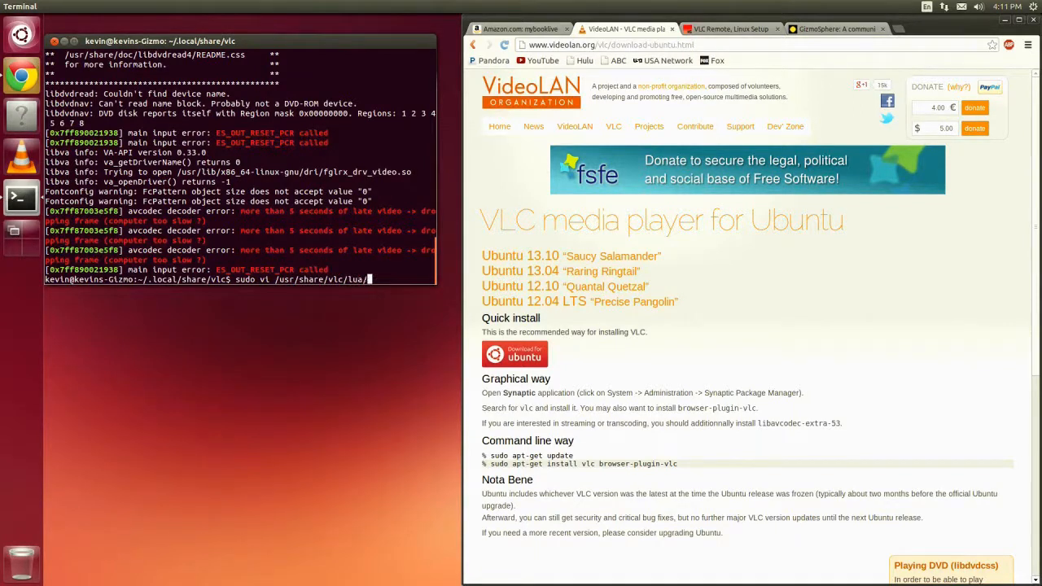
type("http/.hosts")
key("Return")
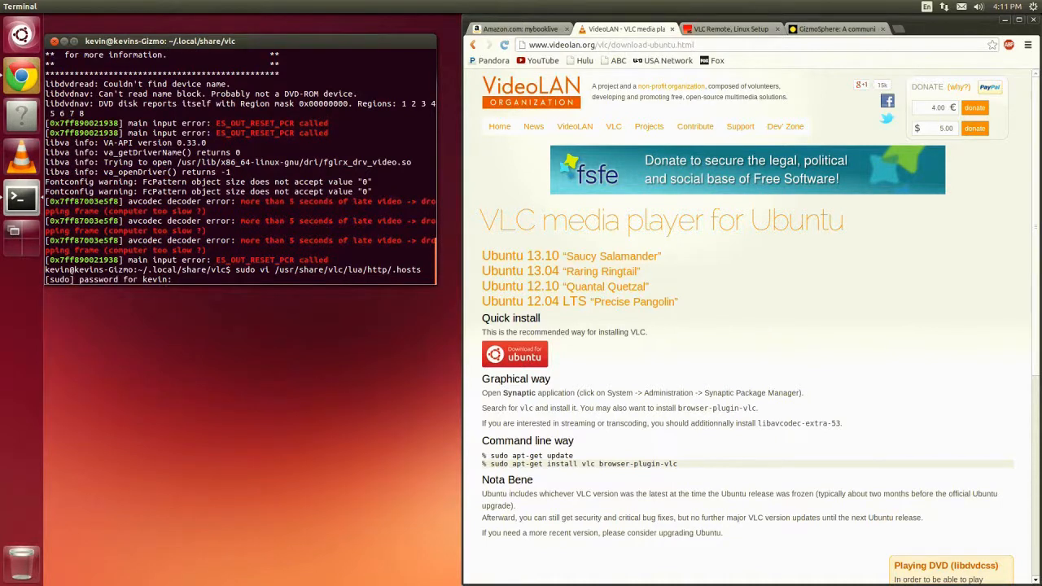
key("Return")
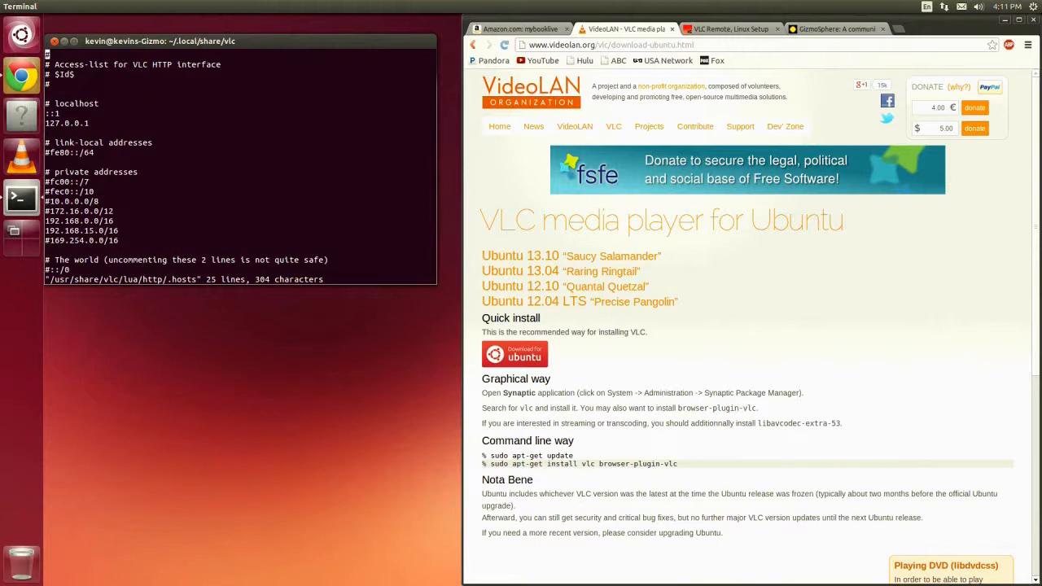
- Review the private address entries in the HTTP access list, including 192.168.0.0/16 and 192.168.15.0/16, and close the file with :wq
key("Down")
key("Down")
key("Down")
key("Down")
key("Down")
key("Down")
key("Down")
key("Down")
key("Down")
key("Down")
key("Down")
key("Down")
key("Down")
key("Down")
key("Down")
key("Down")
key("Down")
key("Right")
key("Right")
key("Right")
key("Right")
key("Right")
key("Right")
key("Right")
key("Right")
key("Right")
key("Right")
key("Right")
key("Right")
key("Right")
key("Down")
key("Left")
key("Left")
key("Left")
key("Left")
key("Left")
key("Left")
key("Left")
key("Left")
key("Left")
key("Left")
key("Left")
key("Left")
key("Left")
type(":wq")
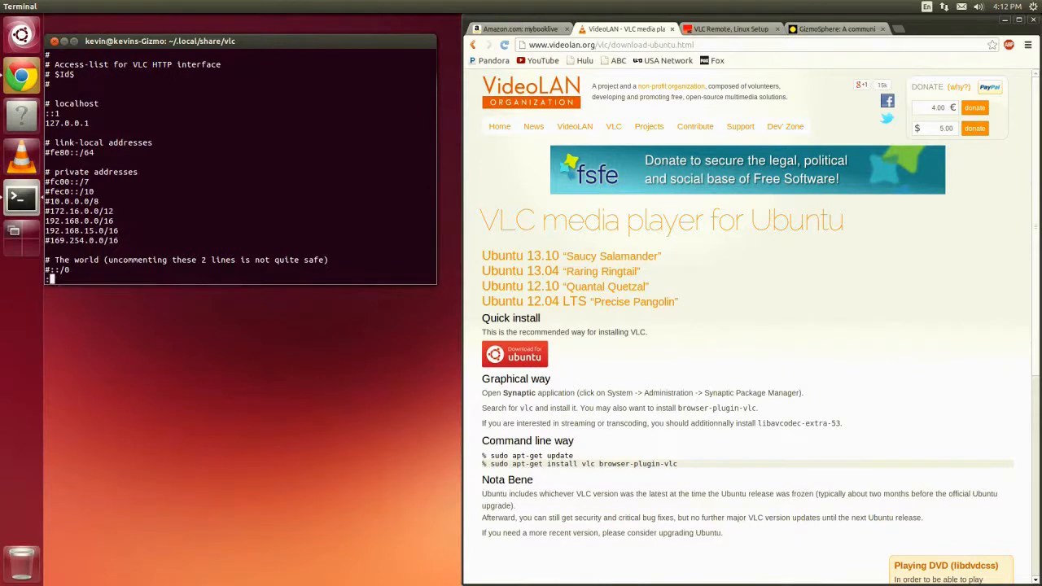
key("Return")
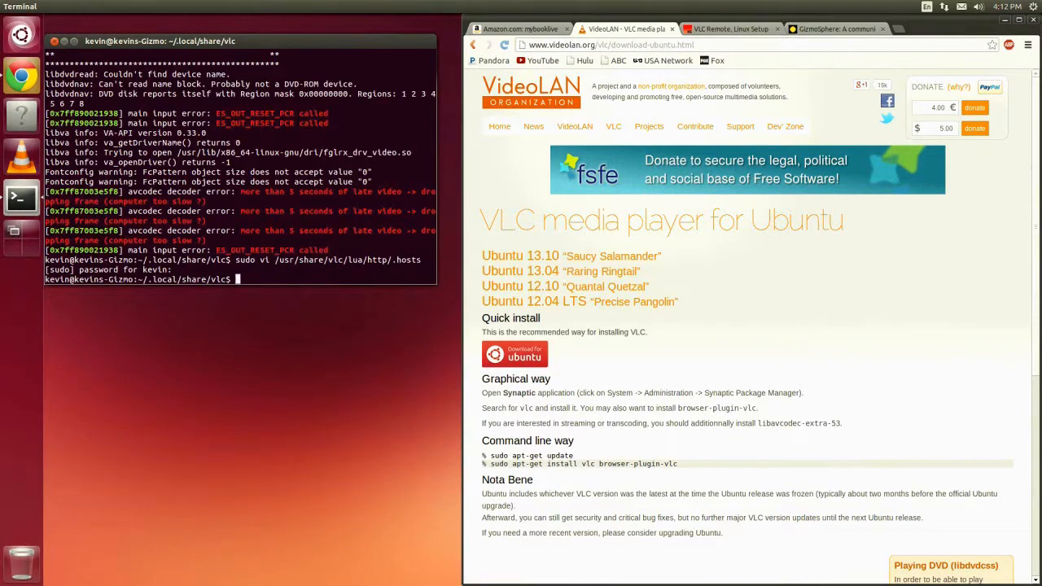
- Launch the player from the terminal with "vlc --extraintf http" and move its window away from the browser
type("vlc --extraintf http")
key("Return")
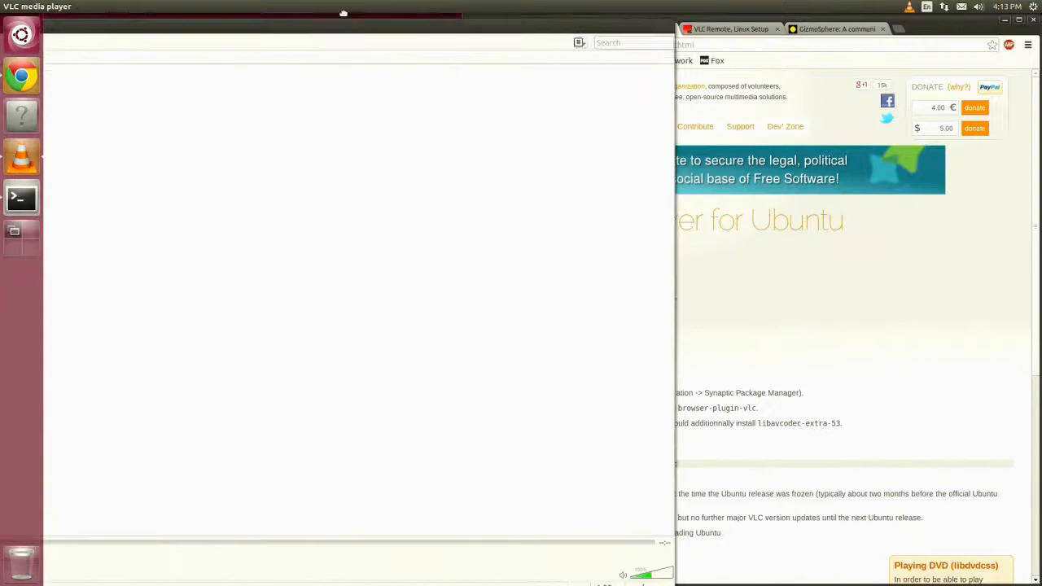
left_click_drag(246, 25, 201, 57)
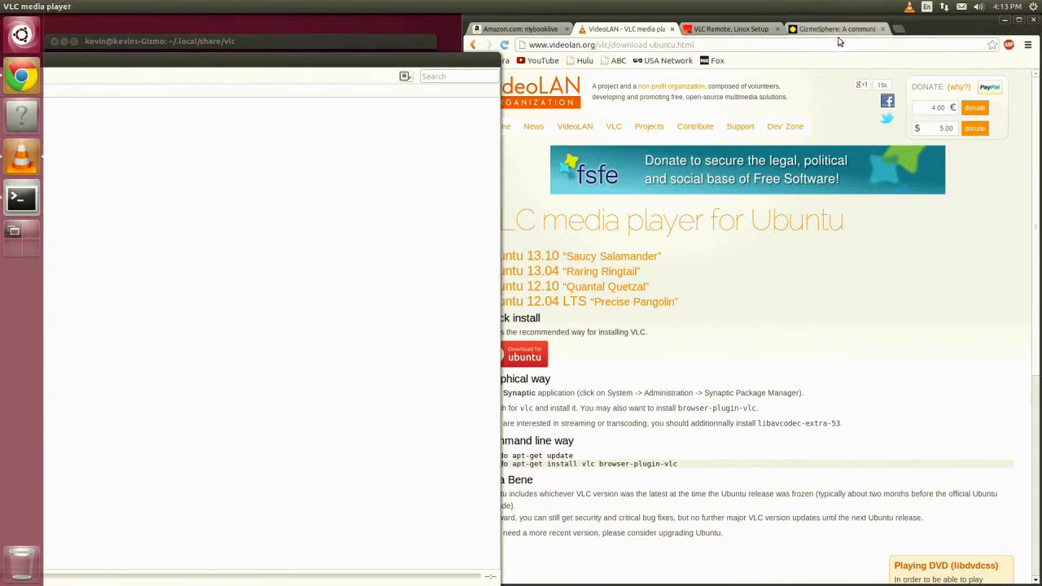
- Switch to Chrome and load localhost:8080 in a new tab
left_click(896, 37)
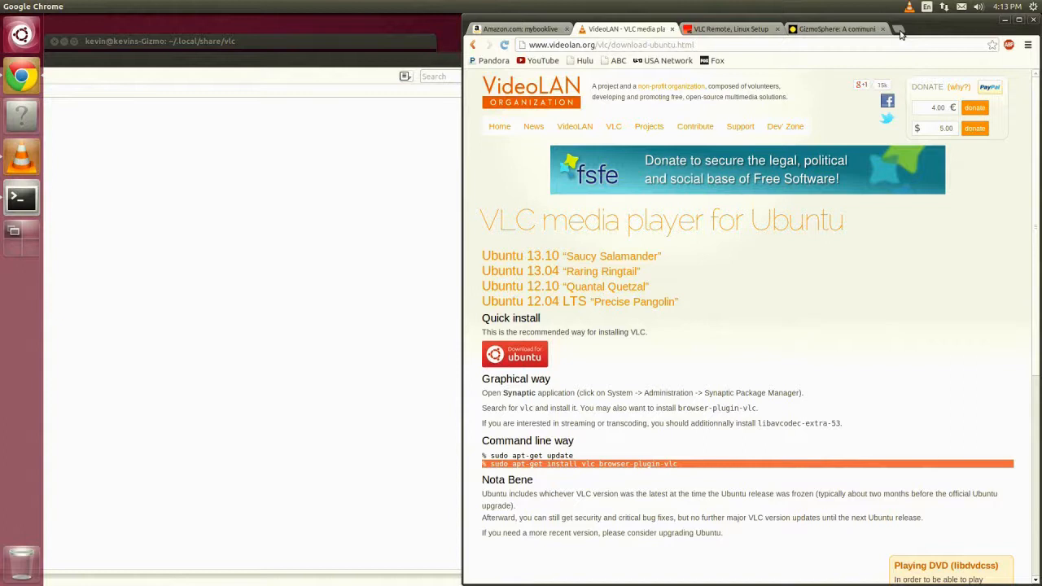
left_click(899, 30)
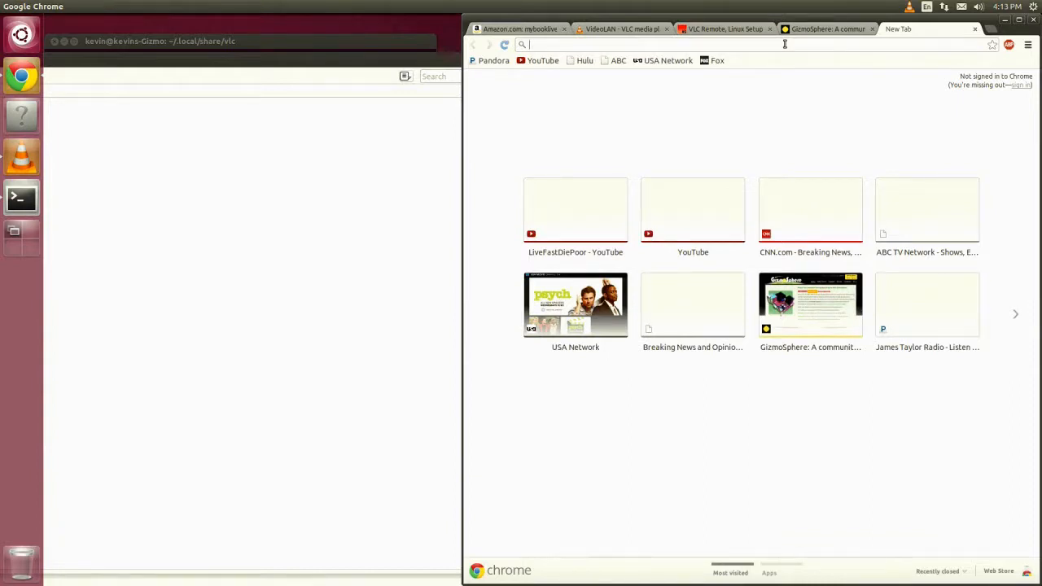
left_click(785, 44)
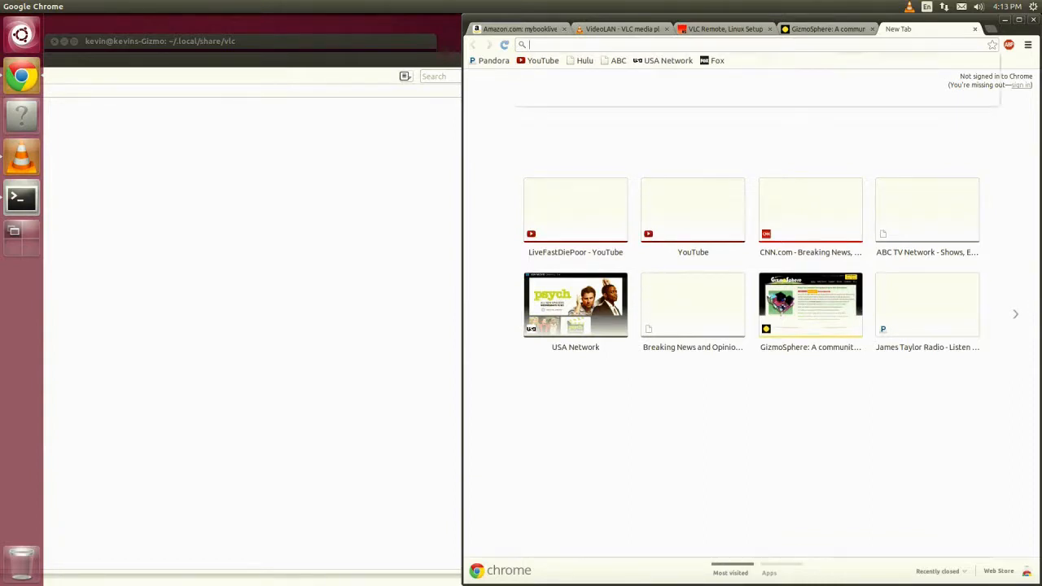
type("l")
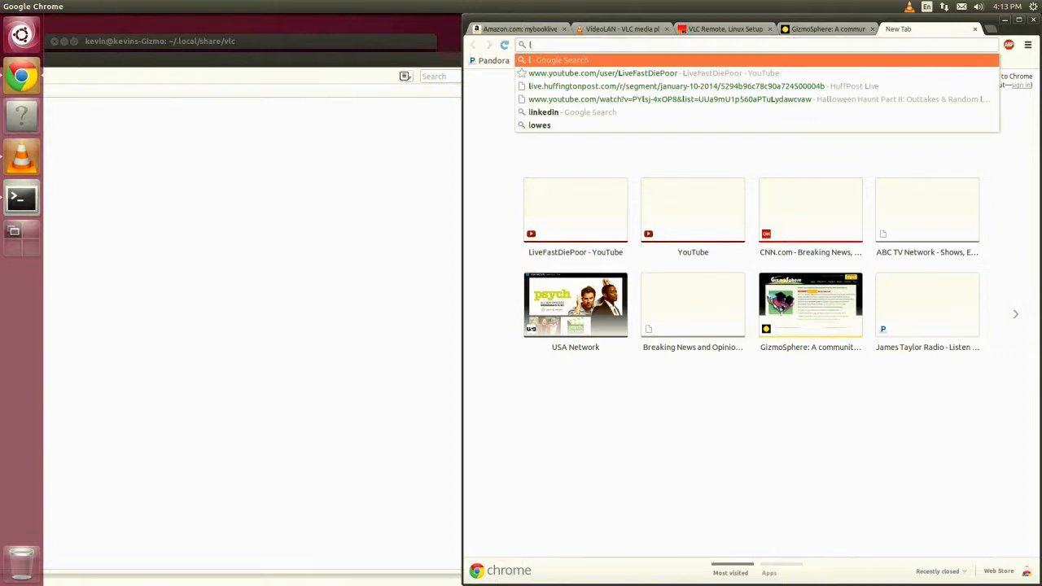
type("ocalho")
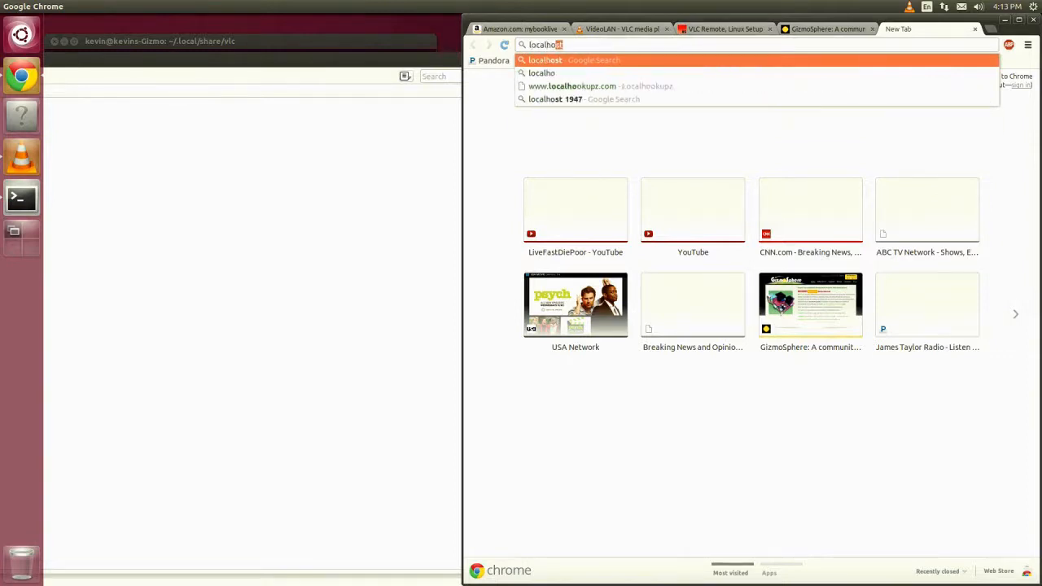
type("st")
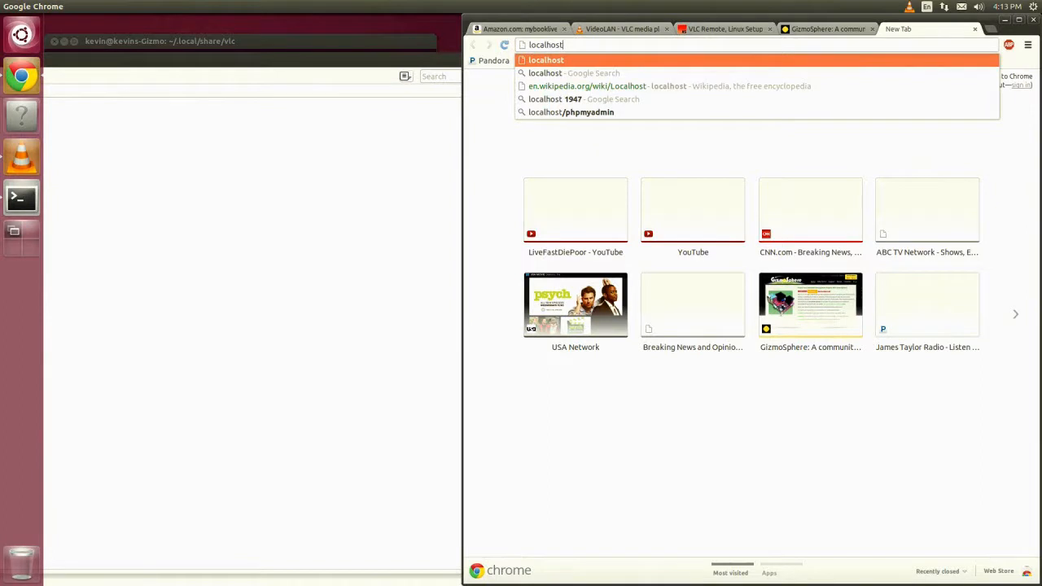
type(":8080")
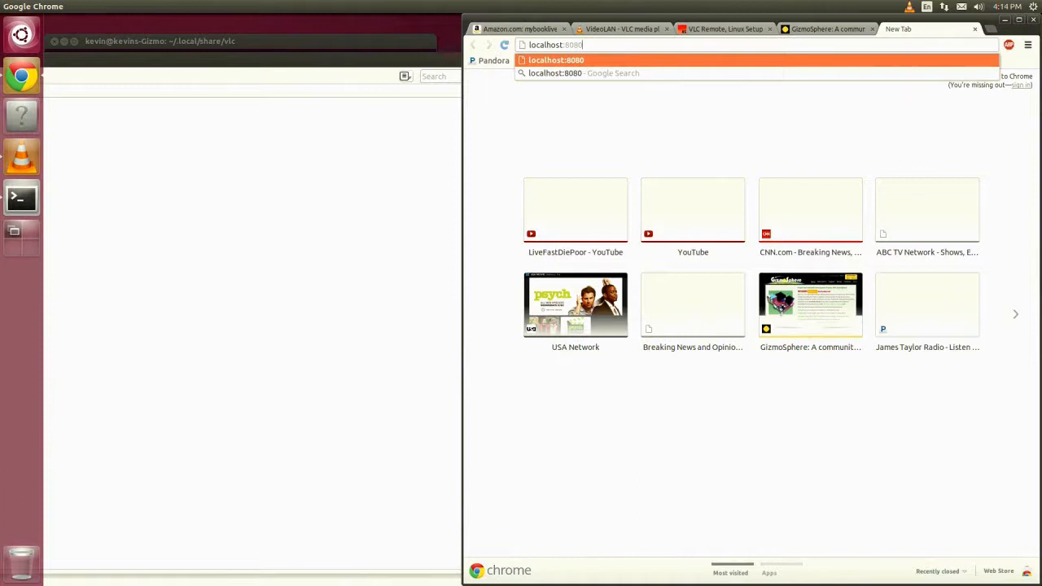
key("Return")
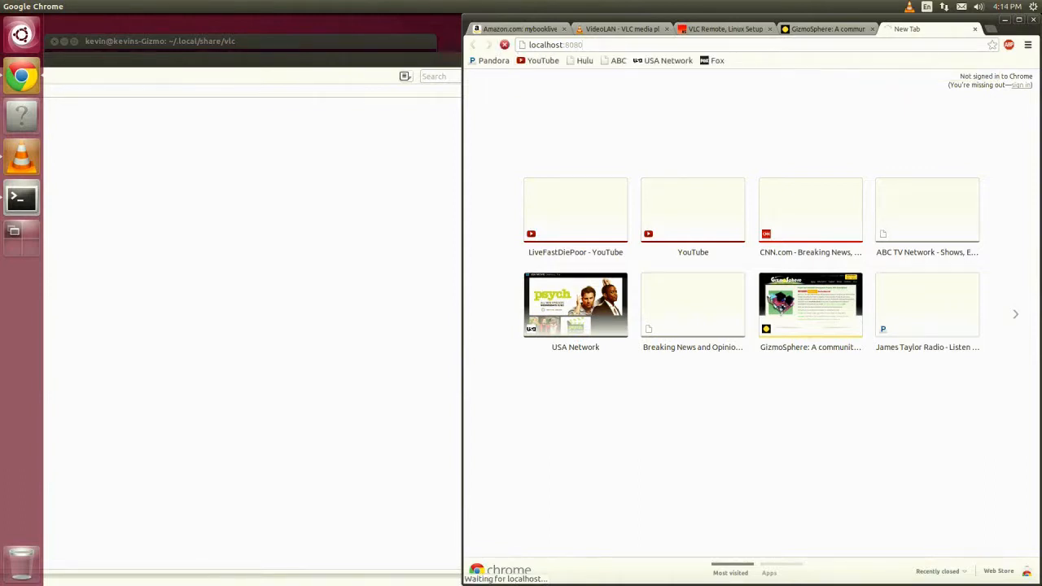